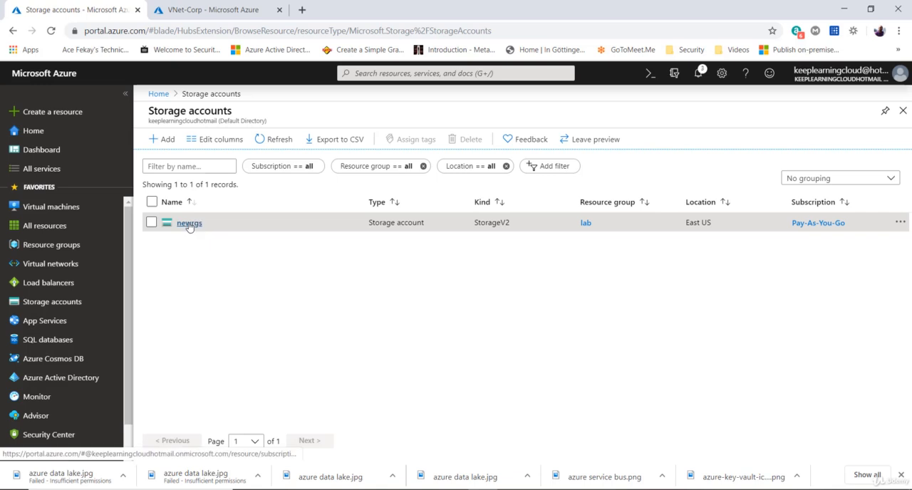
- Open the newrgs storage account, review the subnets of the VNet-Corp virtual network, and return to the storage account
{"action": "left_click", "coordinate": [191, 223]}
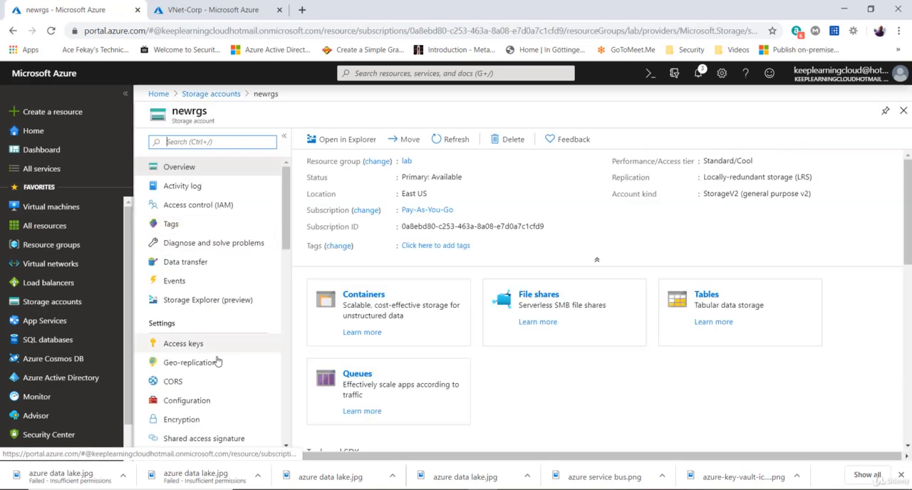
{"action": "left_click", "coordinate": [196, 10]}
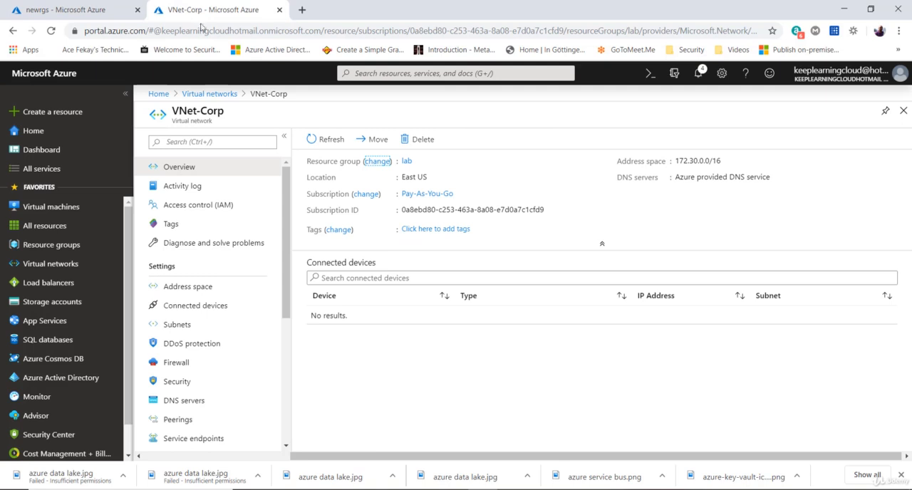
{"action": "left_click", "coordinate": [198, 333]}
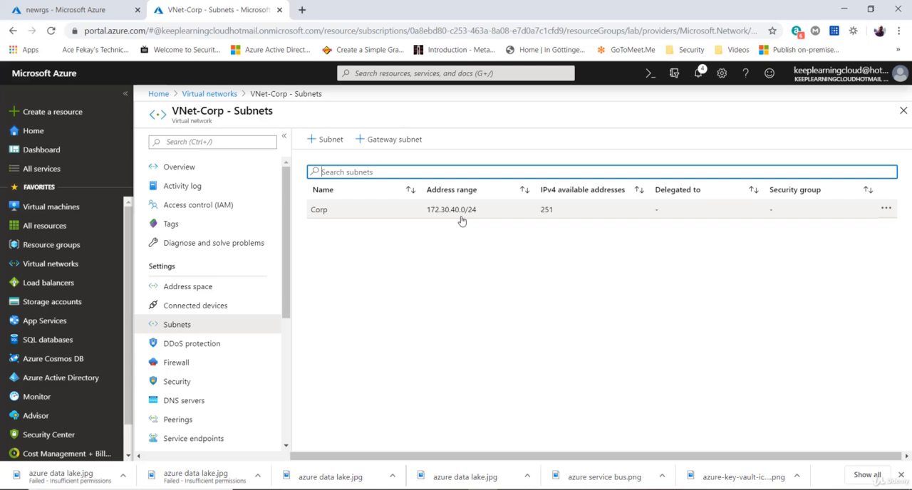
{"action": "left_click", "coordinate": [82, 17]}
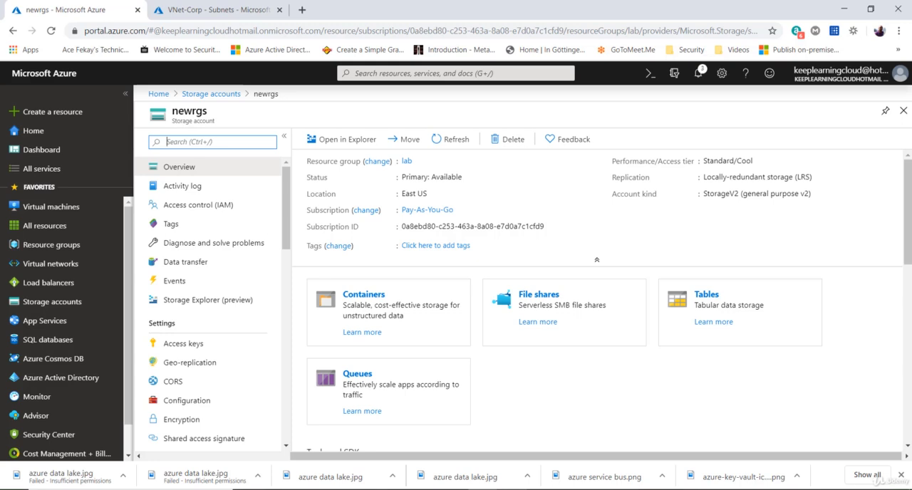
- Open the access keys of the newrgs storage account and copy the key value of key1
{"action": "key", "text": "alt+Tab"}
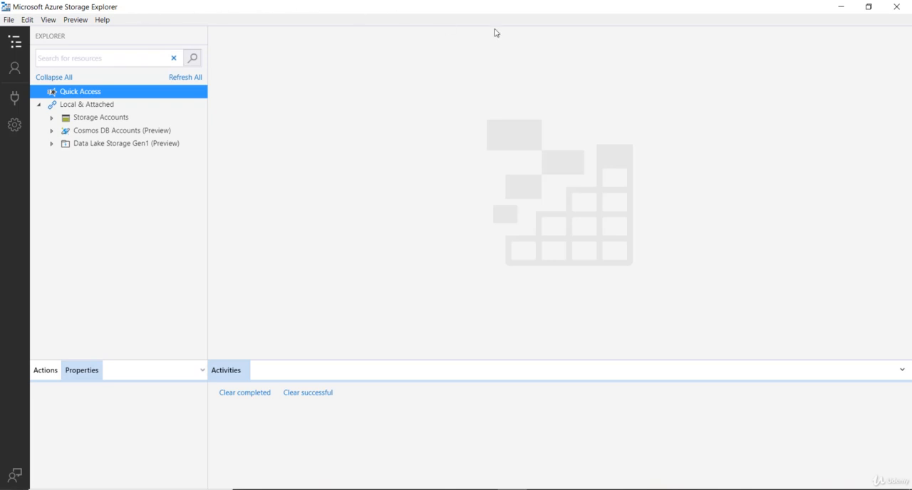
{"action": "left_click", "coordinate": [841, 6]}
{"action": "left_click", "coordinate": [191, 343]}
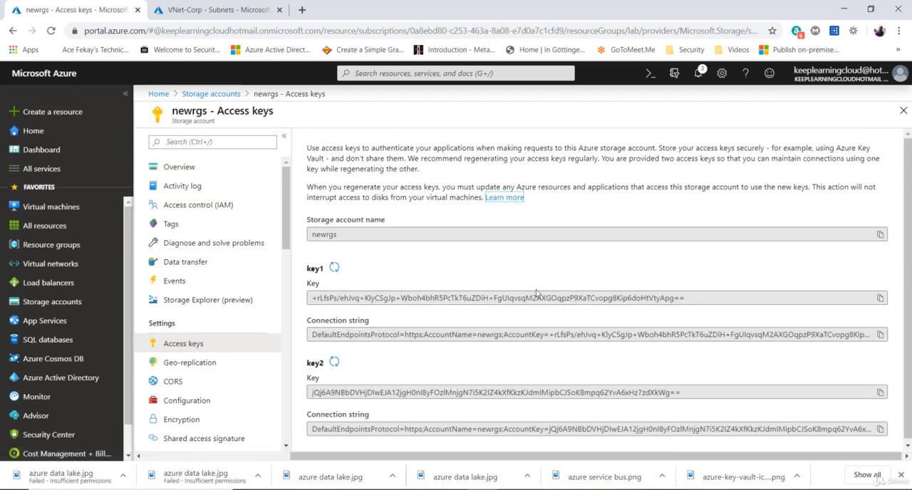
{"action": "left_click_drag", "start_coordinate": [317, 298], "coordinate": [707, 299]}
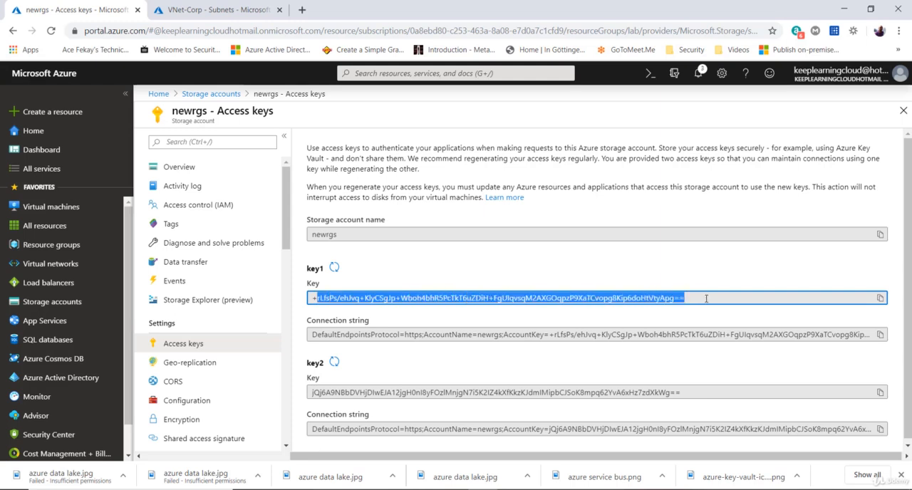
{"action": "left_click", "coordinate": [881, 298]}
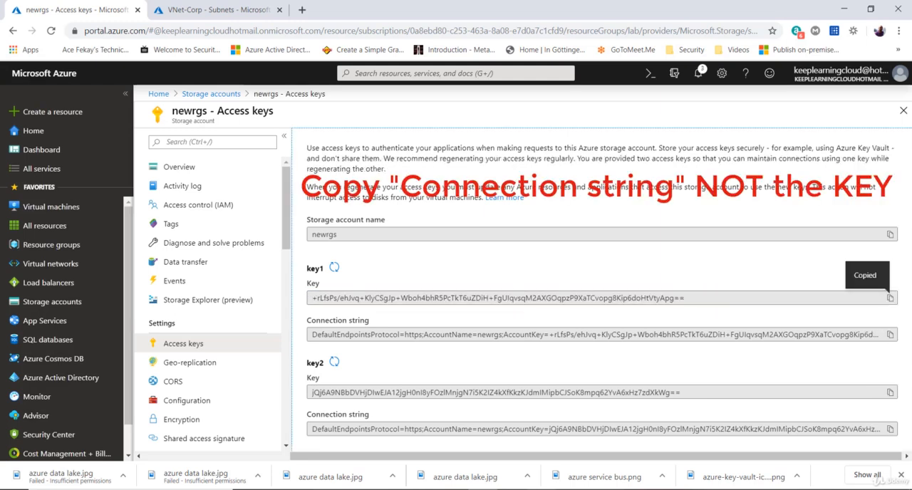
- Switch to Azure Storage Explorer and start a new Azure Storage connection that uses a connection string
{"action": "left_click", "coordinate": [512, 489]}
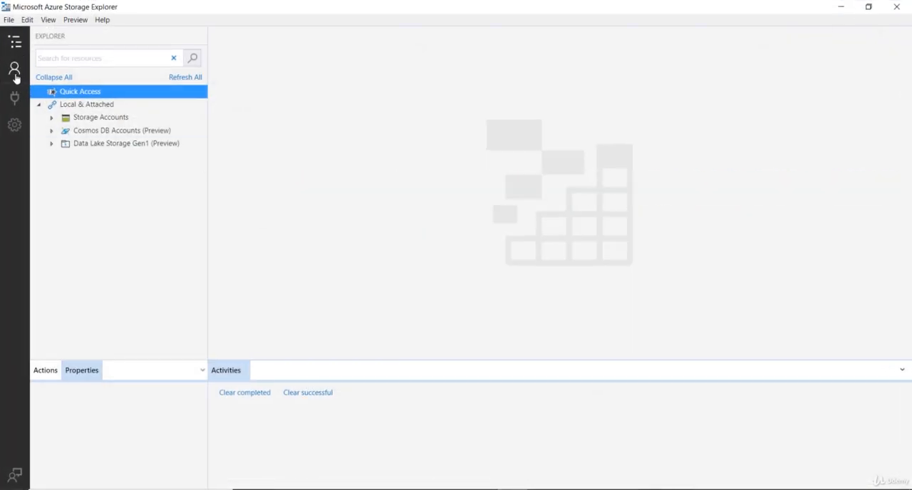
{"action": "left_click", "coordinate": [14, 99]}
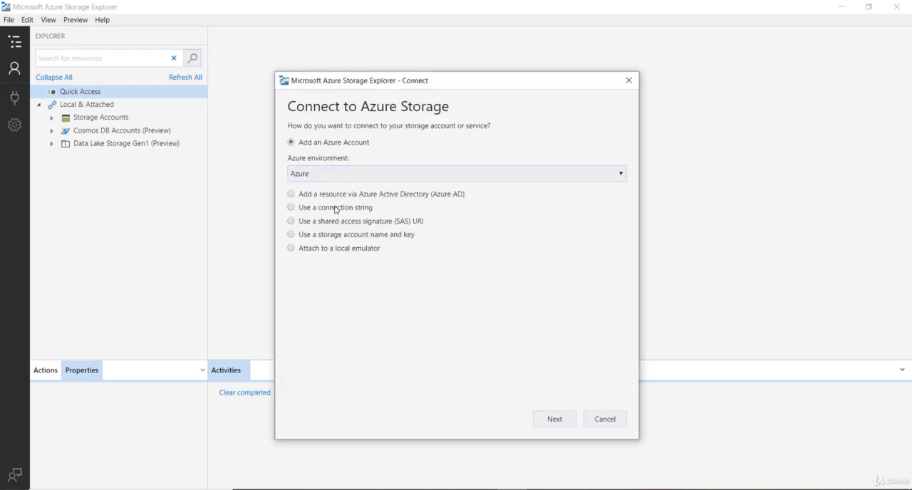
{"action": "left_click", "coordinate": [335, 209]}
{"action": "left_click", "coordinate": [562, 425]}
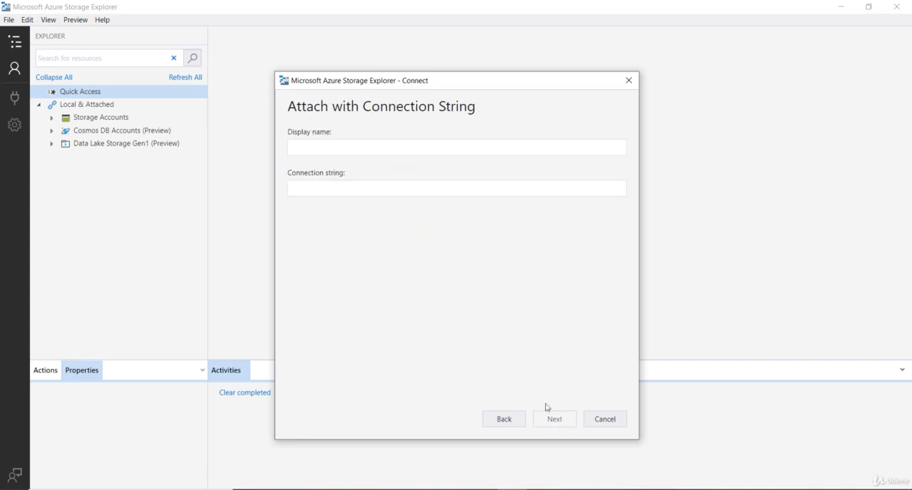
- Try to use the copied account key as the connection string, then go back to the connection method choice
{"action": "left_click", "coordinate": [326, 183]}
{"action": "key", "text": "ctrl+v"}
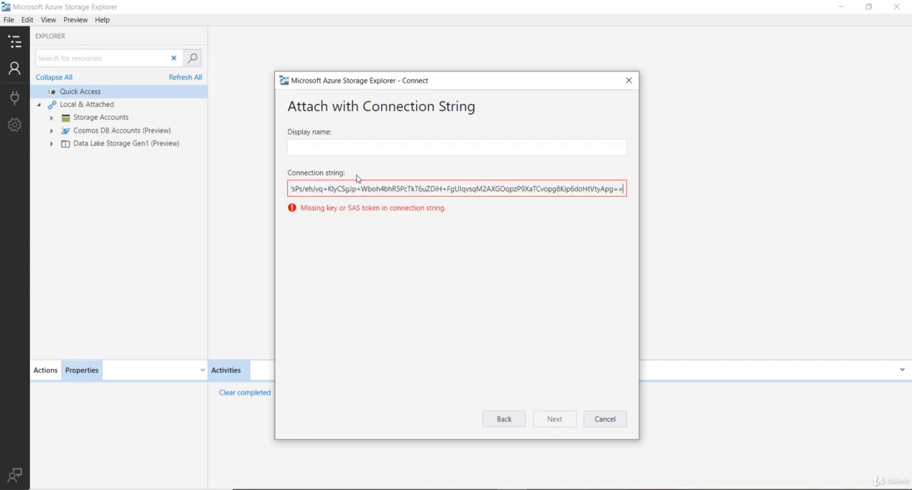
{"action": "left_click", "coordinate": [337, 147]}
{"action": "left_click", "coordinate": [386, 191]}
{"action": "key", "text": "shift+Home"}
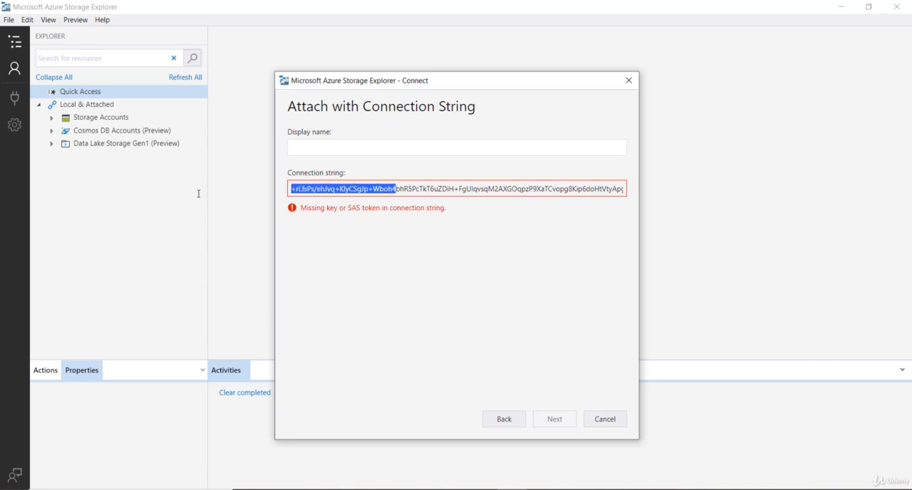
{"action": "left_click_drag", "start_coordinate": [437, 189], "coordinate": [702, 195]}
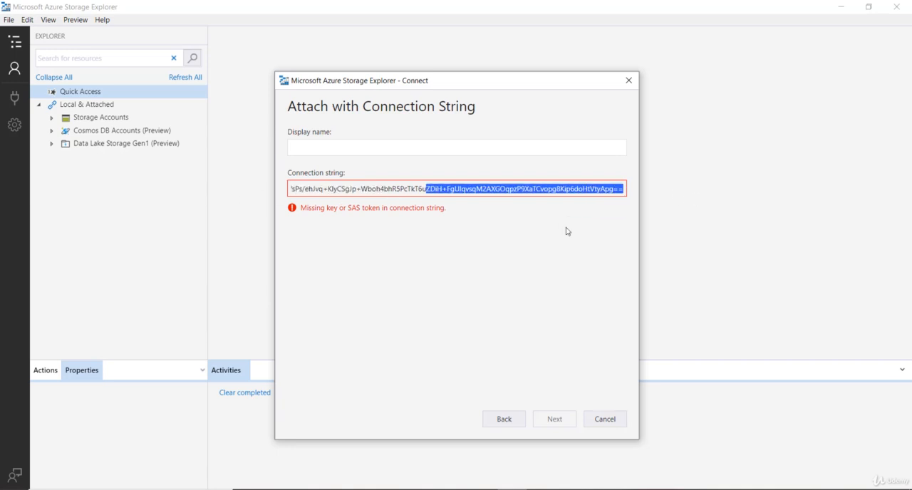
{"action": "left_click", "coordinate": [487, 229]}
{"action": "left_click", "coordinate": [504, 419]}
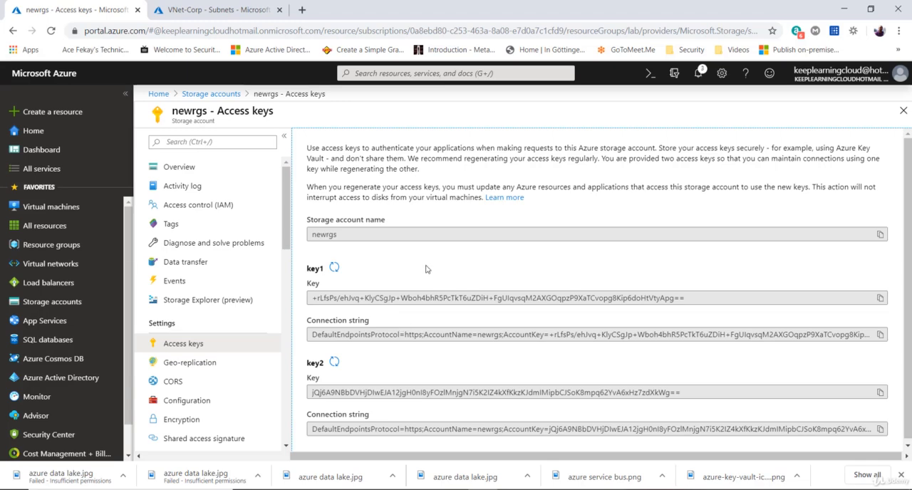
- Copy key1's connection string from the Azure portal and use it to connect Storage Explorer to the newrgs account
{"action": "left_click", "coordinate": [880, 334]}
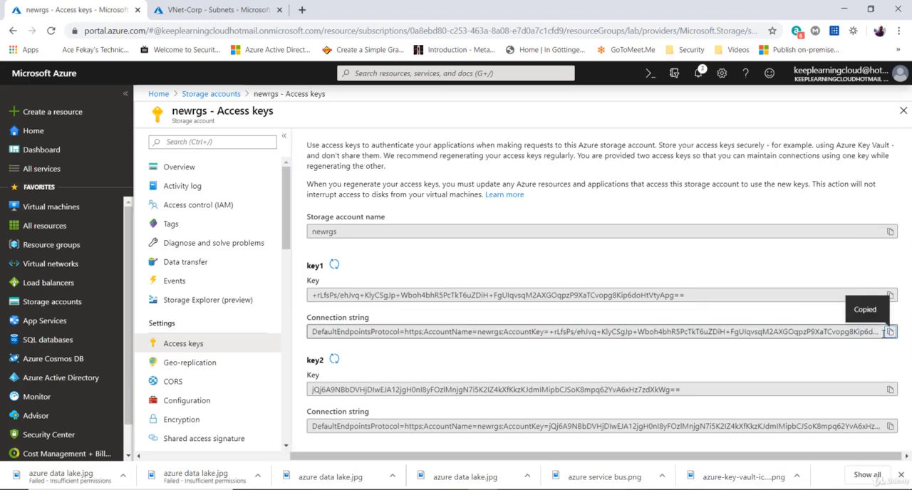
{"action": "key", "text": "alt+Tab"}
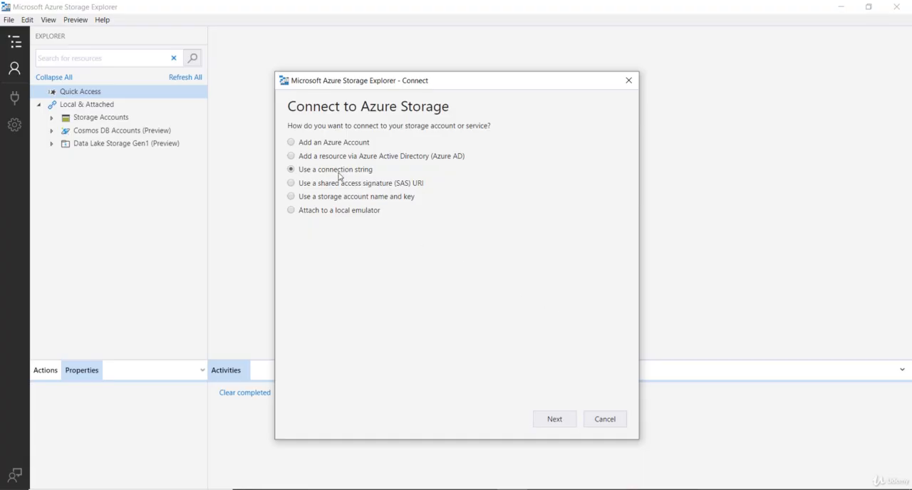
{"action": "left_click_drag", "start_coordinate": [373, 172], "coordinate": [315, 176]}
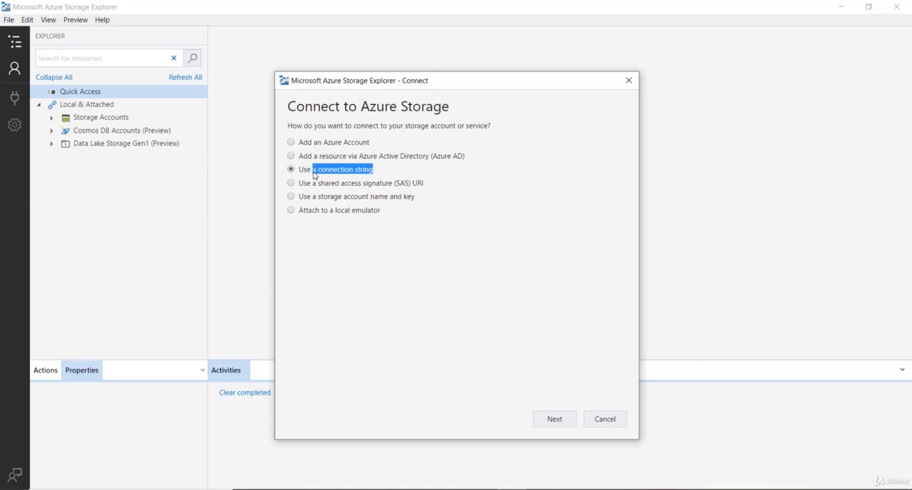
{"action": "left_click", "coordinate": [570, 419]}
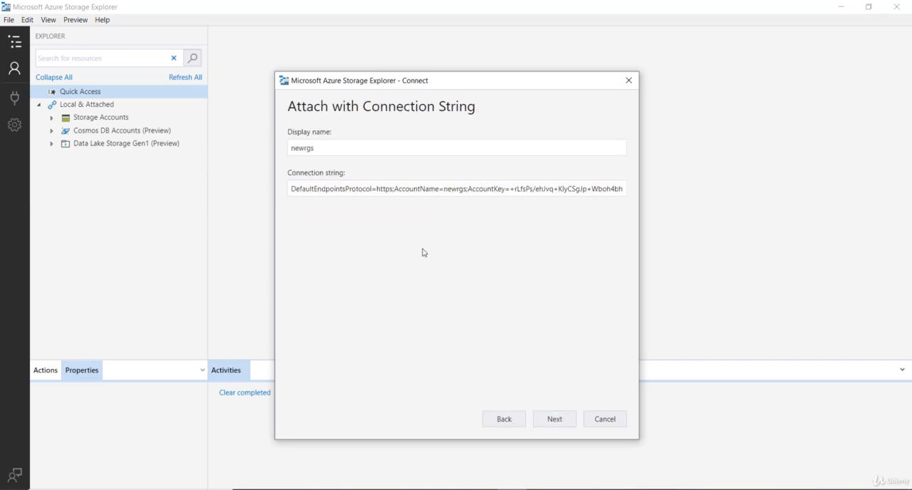
{"action": "left_click", "coordinate": [341, 148]}
{"action": "left_click", "coordinate": [566, 422]}
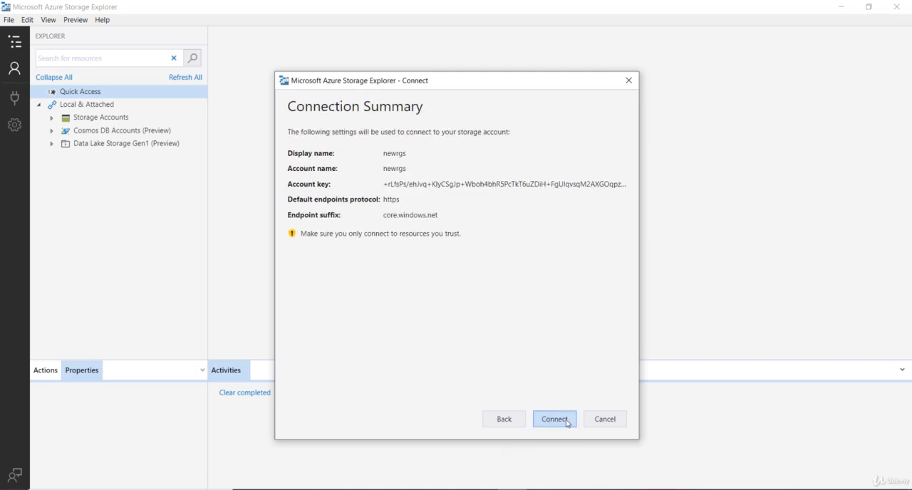
{"action": "left_click", "coordinate": [567, 422]}
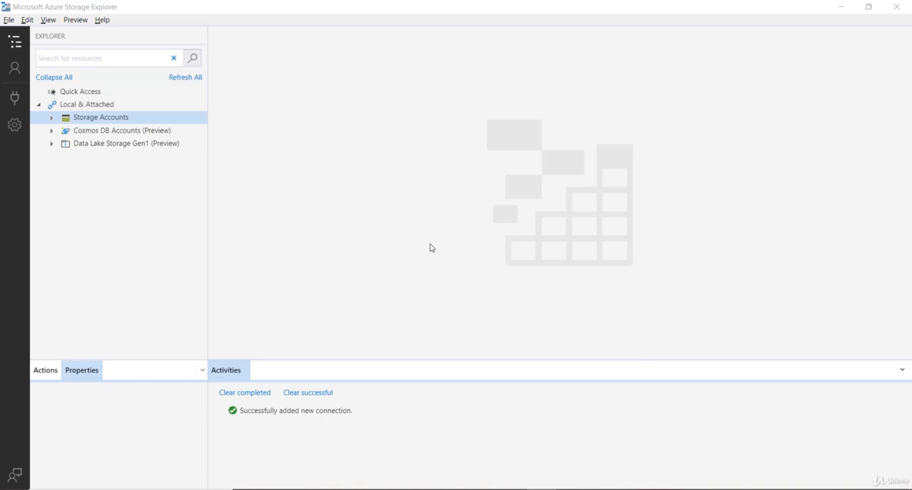
- Create a blob container named financedata in the attached newrgs storage account
{"action": "double_click", "coordinate": [89, 119]}
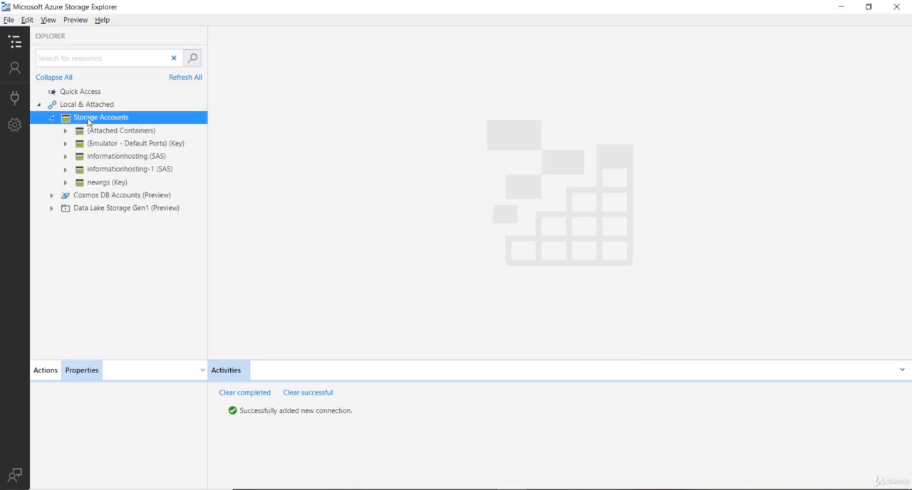
{"action": "double_click", "coordinate": [97, 184]}
{"action": "left_click", "coordinate": [132, 196]}
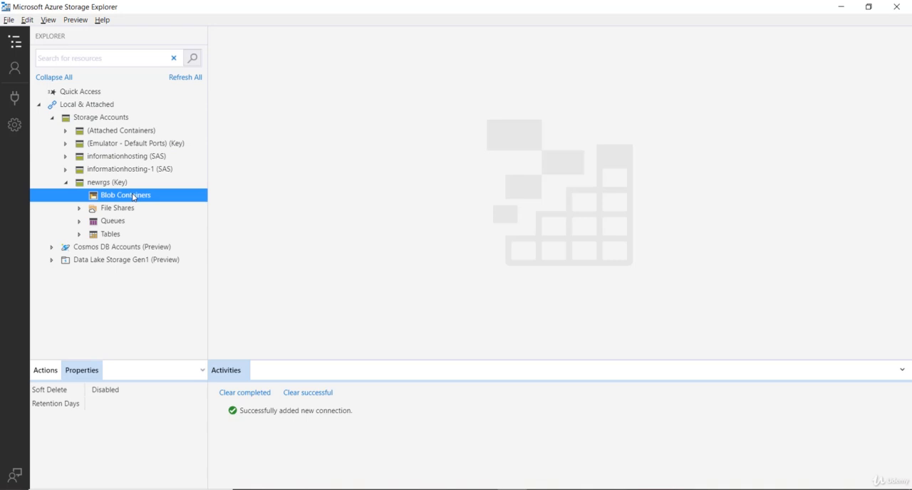
{"action": "right_click", "coordinate": [132, 197]}
{"action": "left_click", "coordinate": [150, 203]}
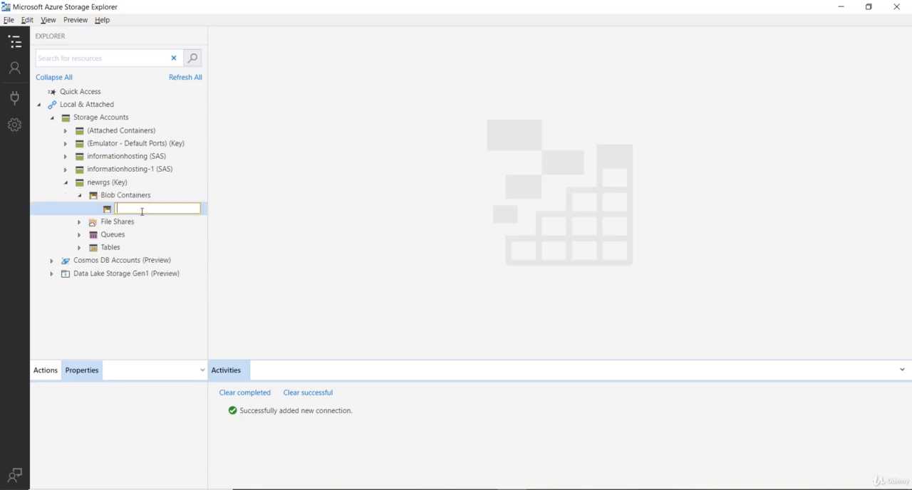
{"action": "type", "text": "Financedata"}
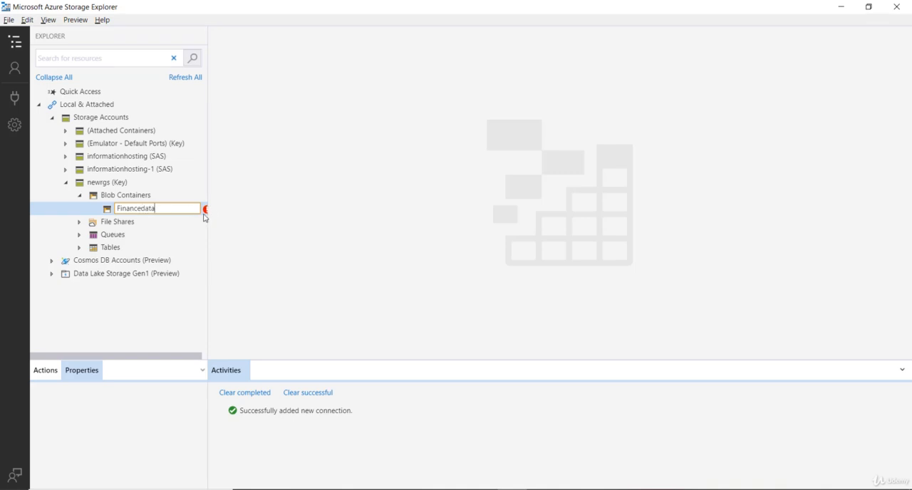
{"action": "key", "text": "Return"}
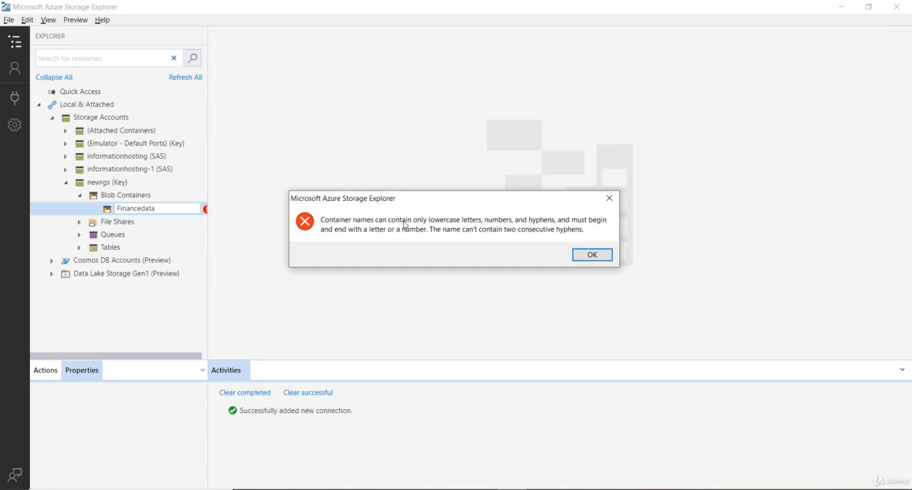
{"action": "left_click", "coordinate": [590, 255]}
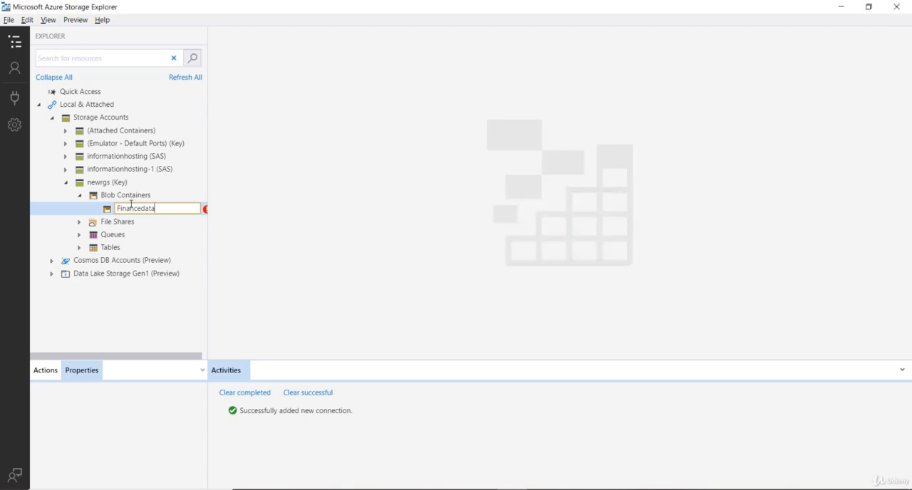
{"action": "key", "text": "Delete"}
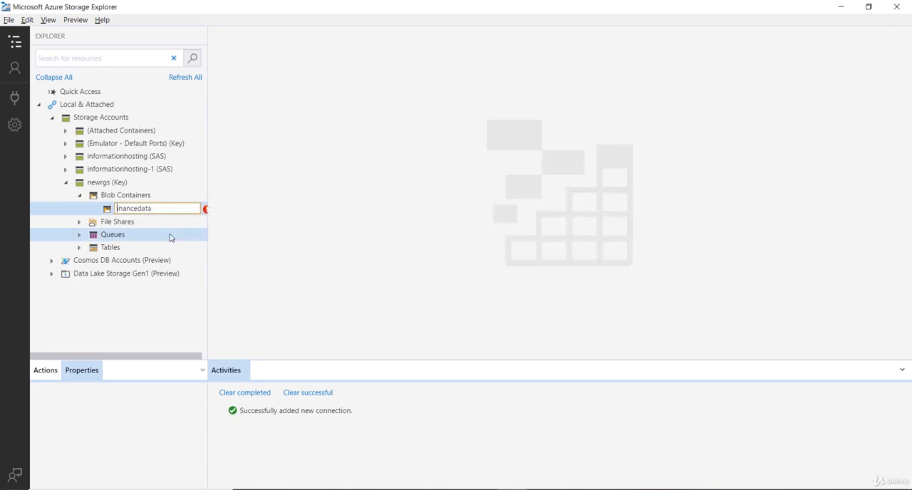
{"action": "type", "text": "f"}
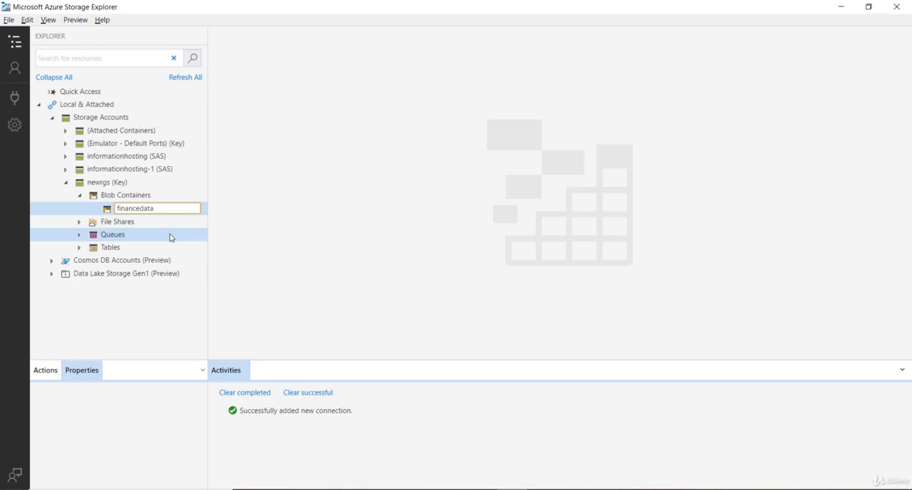
{"action": "key", "text": "Return"}
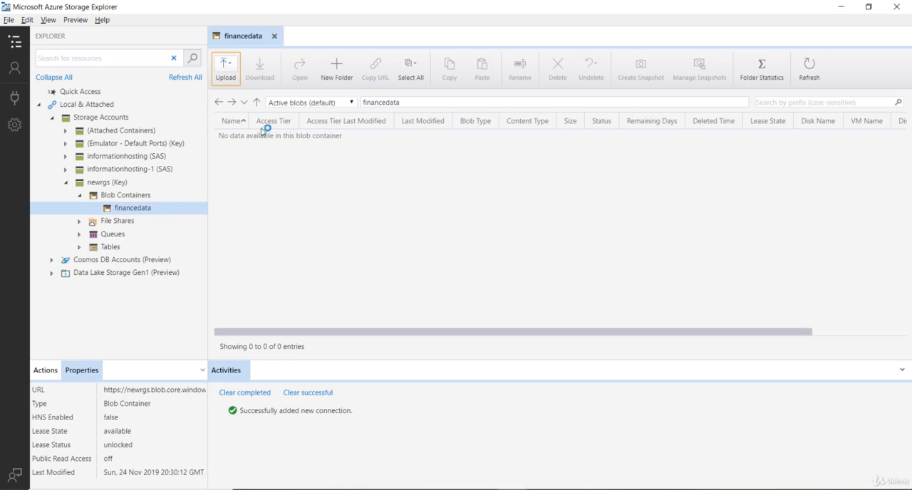
- Check the upload options available for the financedata container, then dismiss them
{"action": "left_click", "coordinate": [226, 68]}
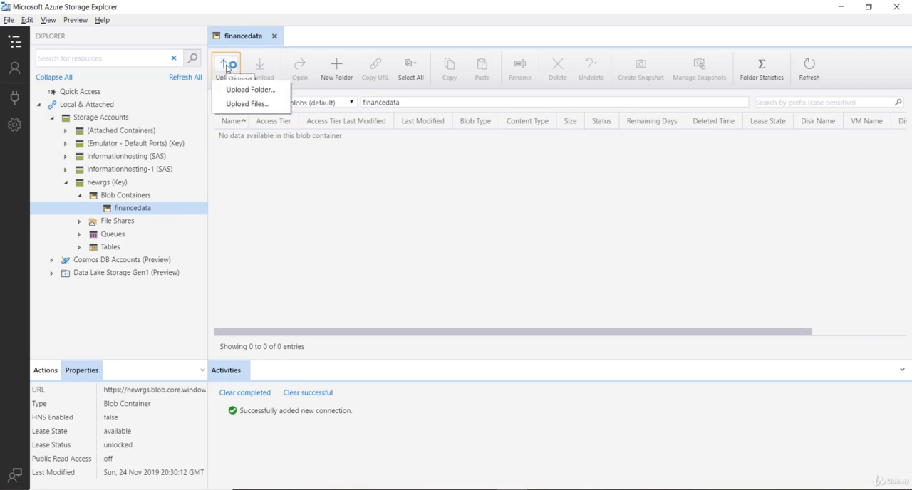
{"action": "left_click", "coordinate": [297, 154]}
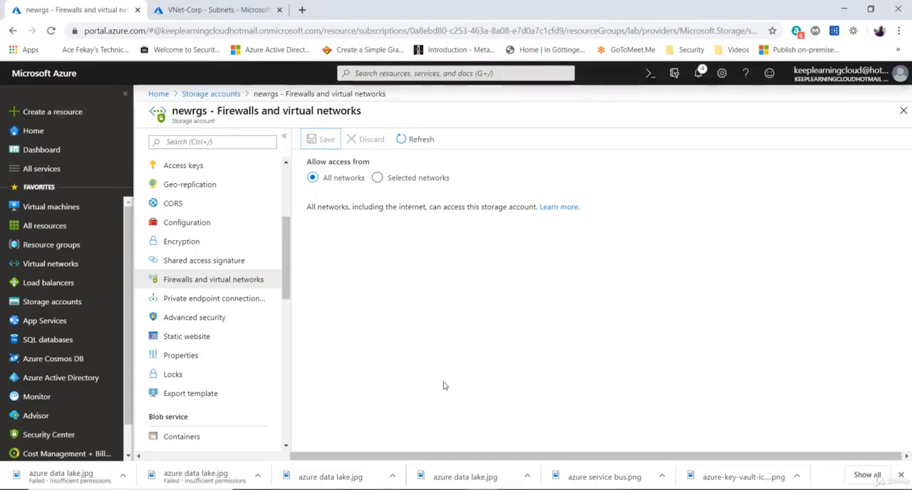
- In the Azure portal, leave the newrgs firewall settings for the account overview and look through its settings list
{"action": "scroll", "coordinate": [235, 282], "scroll_direction": "up", "scroll_amount": 3}
{"action": "scroll", "coordinate": [229, 285], "scroll_direction": "up", "scroll_amount": 2}
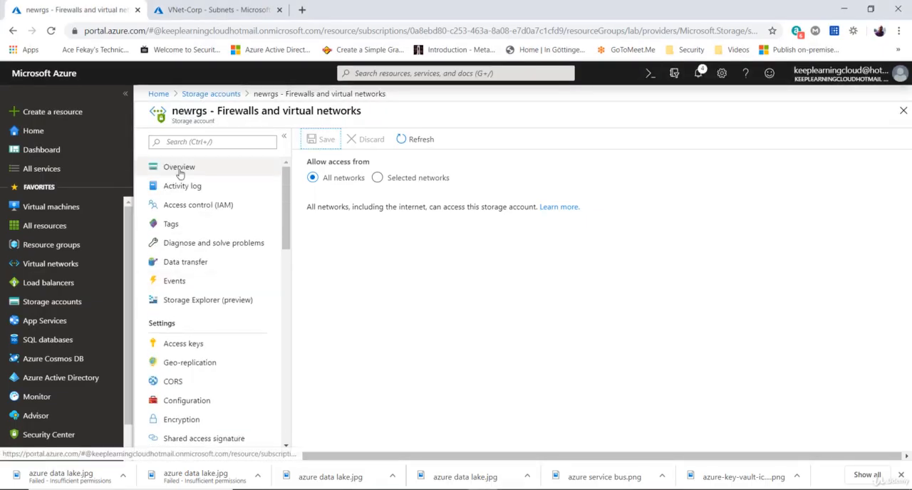
{"action": "left_click", "coordinate": [179, 167]}
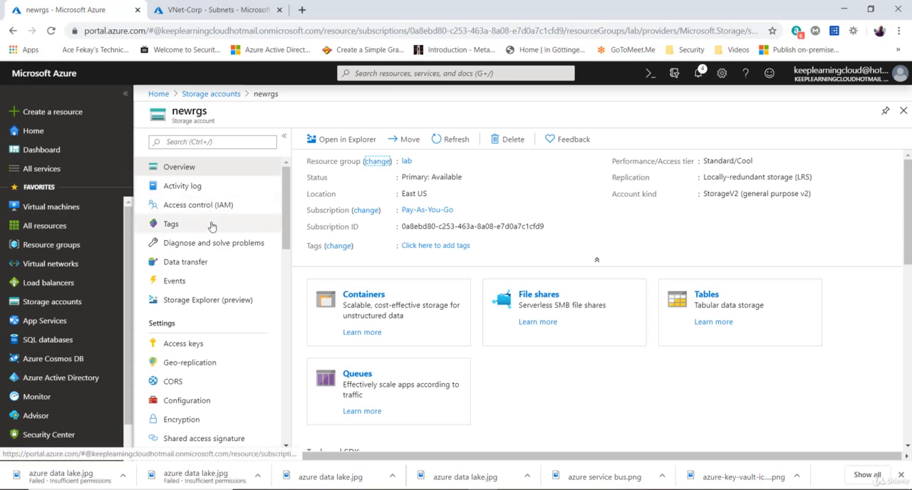
{"action": "scroll", "coordinate": [212, 226], "scroll_direction": "down", "scroll_amount": 3}
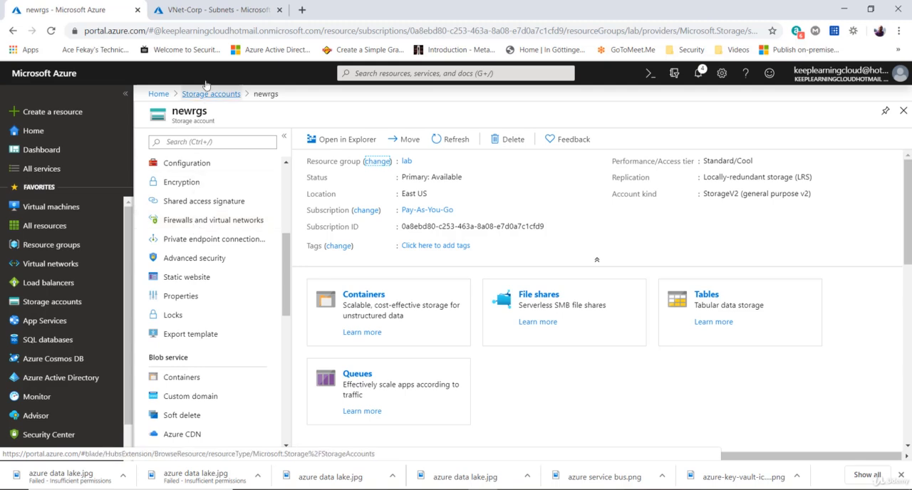
- Enable the Microsoft.Storage service endpoint on the Corp subnet of VNet-Corp and save the subnet
{"action": "left_click", "coordinate": [209, 10]}
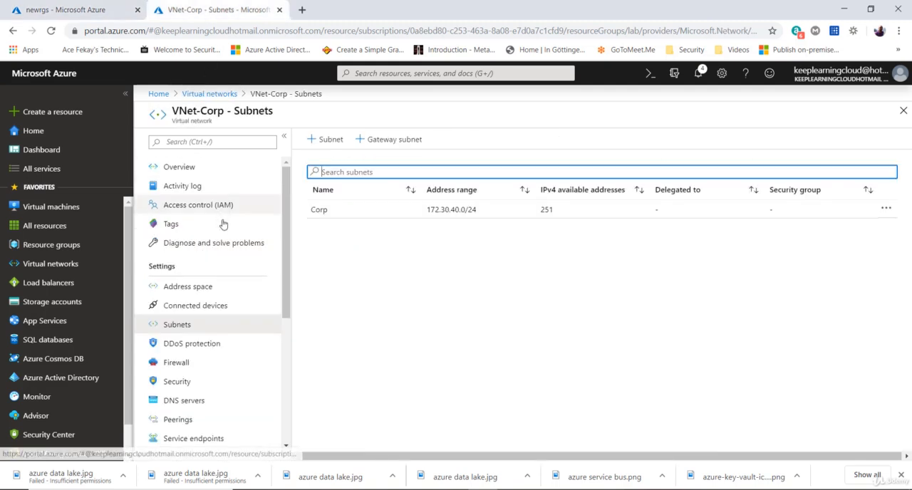
{"action": "left_click", "coordinate": [178, 327]}
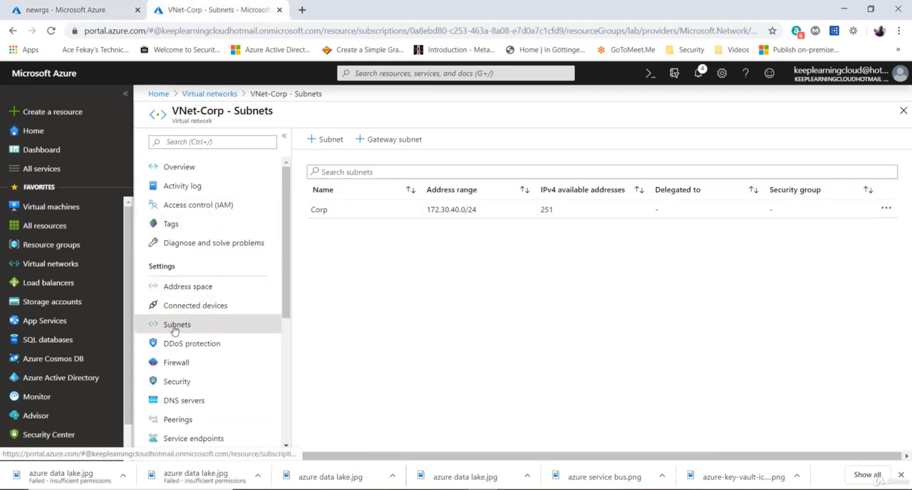
{"action": "left_click", "coordinate": [349, 212]}
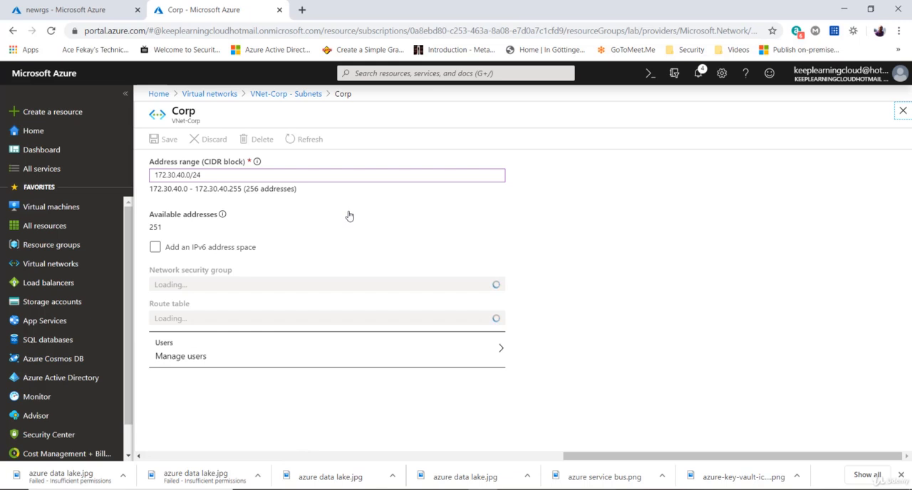
{"action": "scroll", "coordinate": [314, 369], "scroll_direction": "down", "scroll_amount": 1}
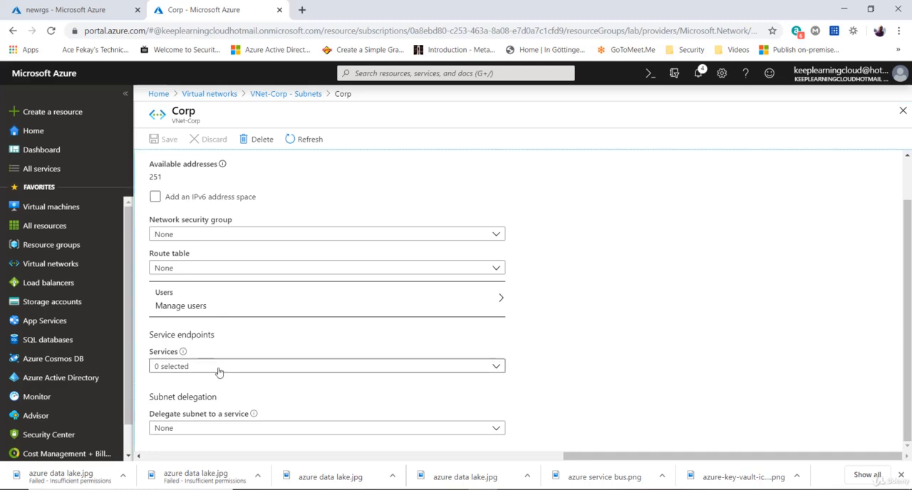
{"action": "left_click", "coordinate": [219, 371]}
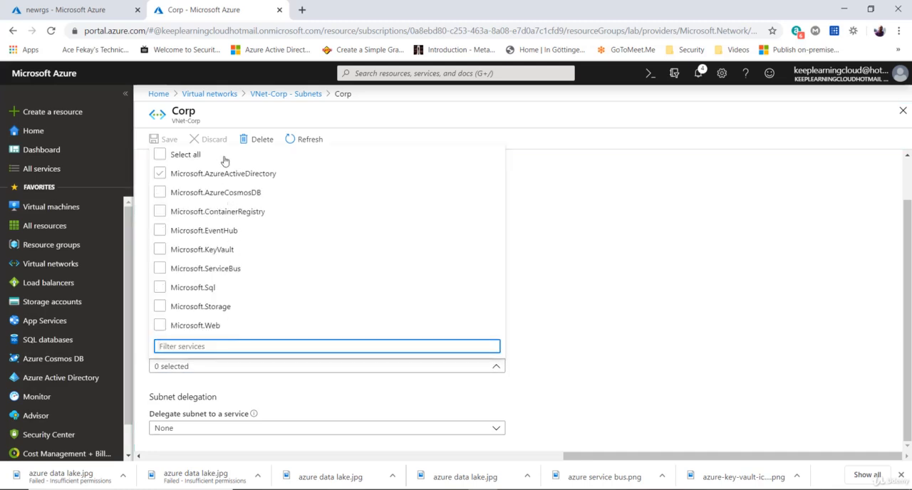
{"action": "left_click", "coordinate": [211, 306]}
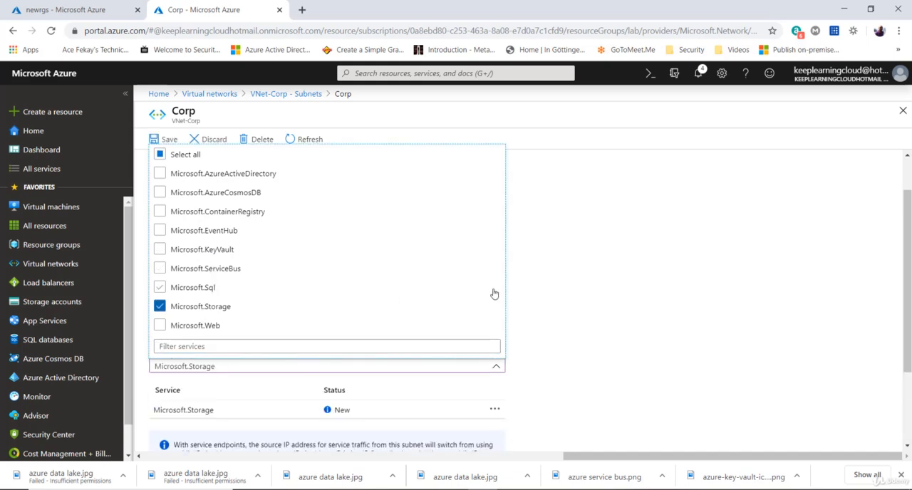
{"action": "left_click", "coordinate": [545, 290]}
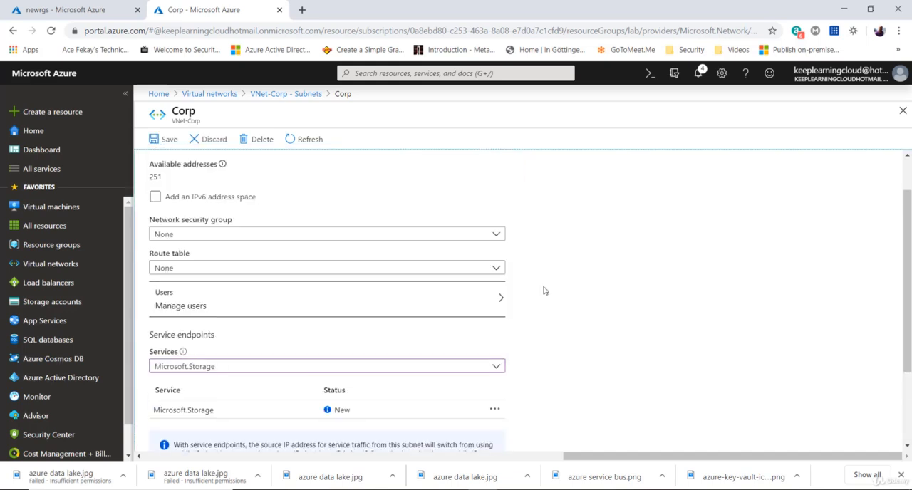
{"action": "left_click", "coordinate": [157, 147]}
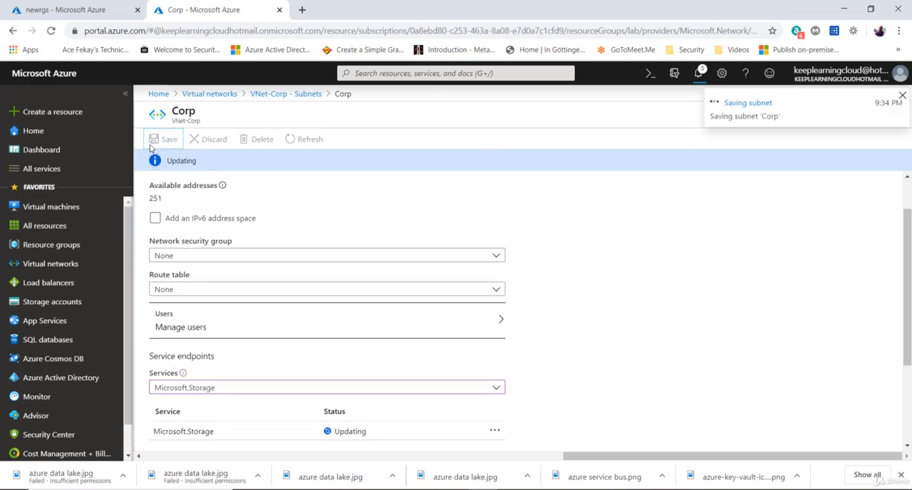
- Set the newrgs storage account's firewall to allow access from selected networks only
{"action": "left_click", "coordinate": [84, 9]}
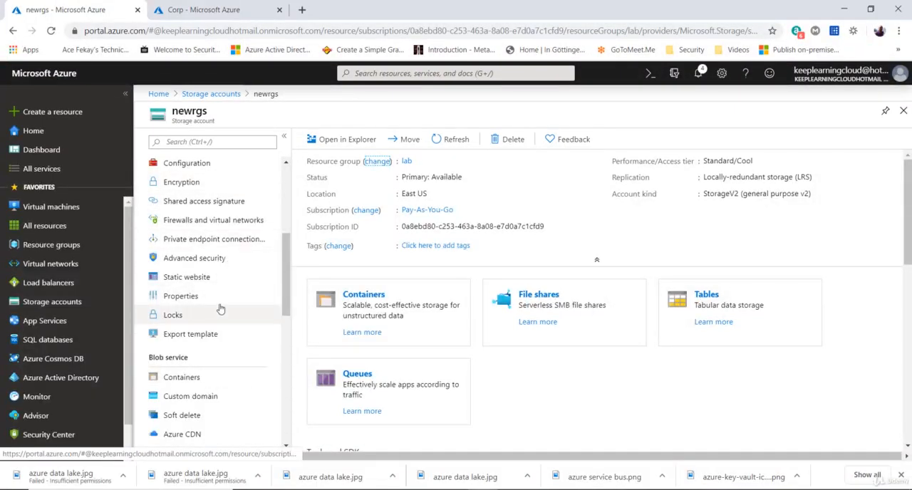
{"action": "scroll", "coordinate": [220, 300], "scroll_direction": "down", "scroll_amount": 1}
{"action": "scroll", "coordinate": [228, 285], "scroll_direction": "up", "scroll_amount": 1}
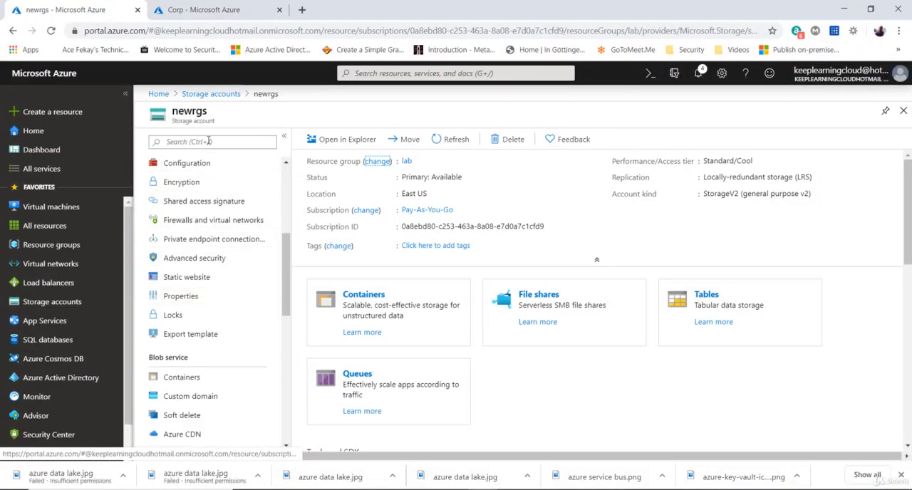
{"action": "left_click", "coordinate": [195, 226]}
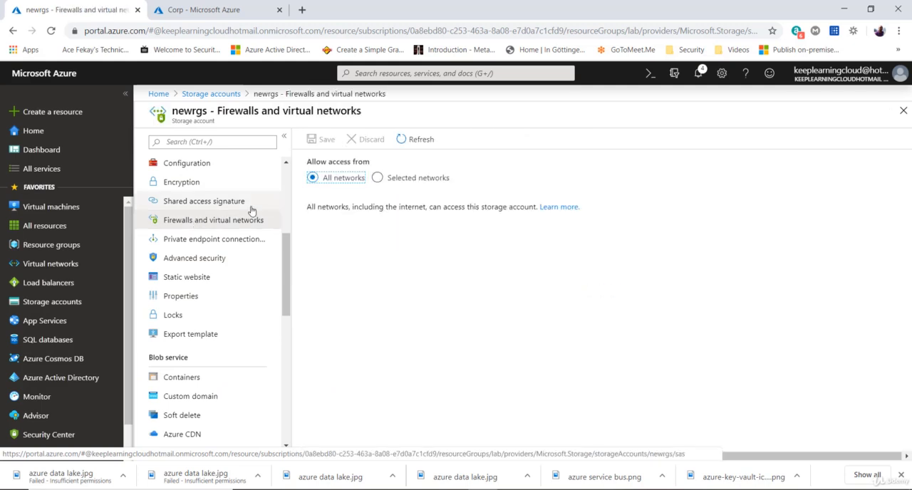
{"action": "left_click", "coordinate": [377, 178]}
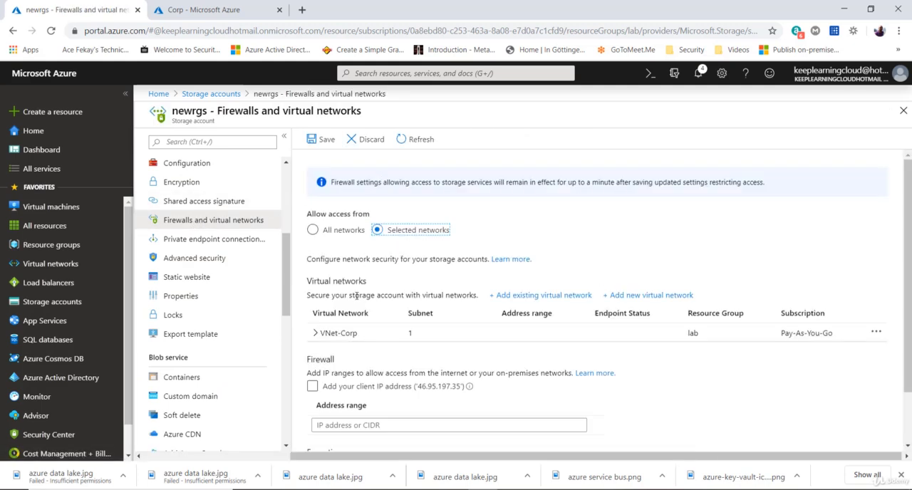
- Check the Corp subnet listed under VNet-Corp, return to the newrgs firewall settings and save them
{"action": "left_click", "coordinate": [316, 333]}
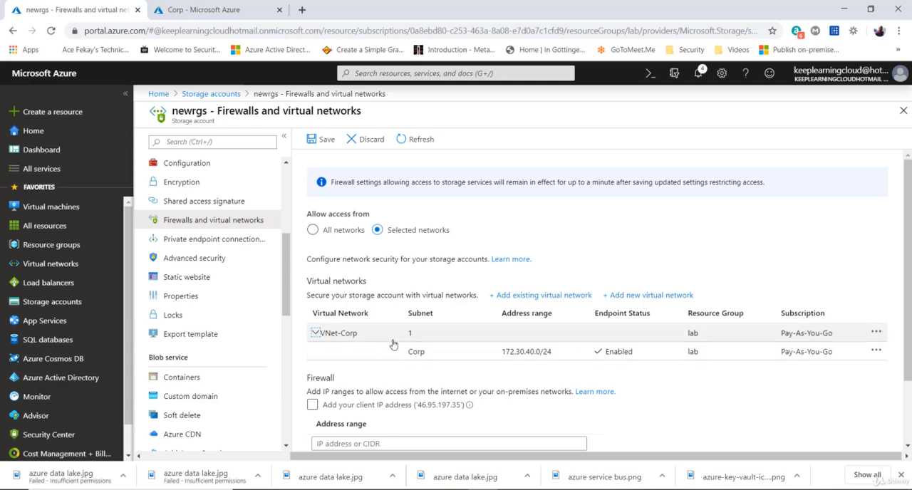
{"action": "left_click", "coordinate": [420, 353]}
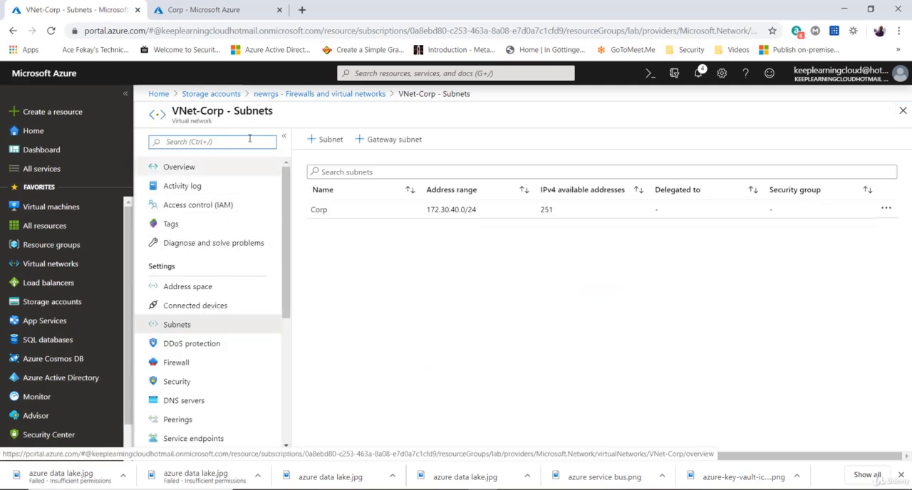
{"action": "left_click", "coordinate": [312, 97]}
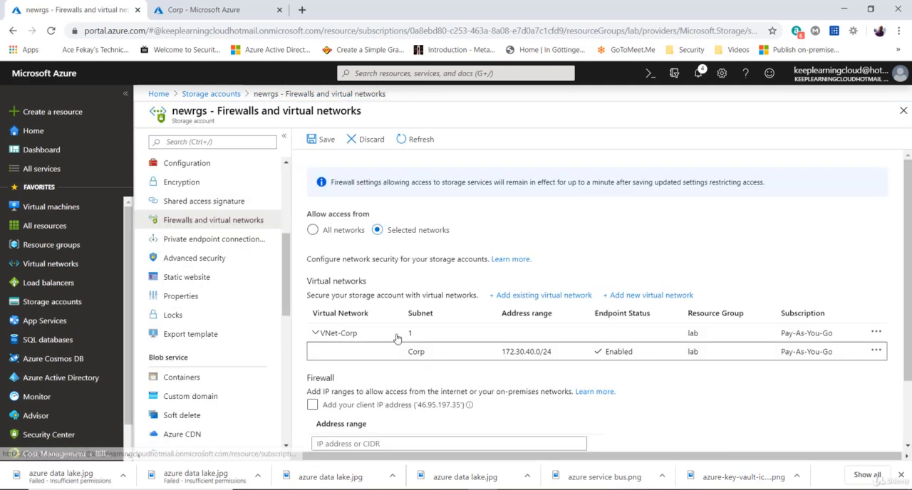
{"action": "left_click", "coordinate": [322, 140]}
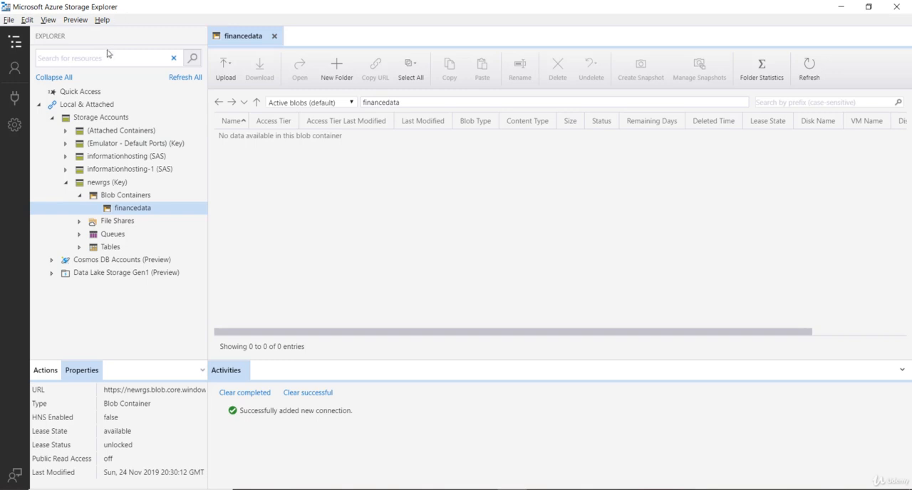
- In Storage Explorer, try to create a blob container named hello in the newrgs account
{"action": "left_click", "coordinate": [106, 184]}
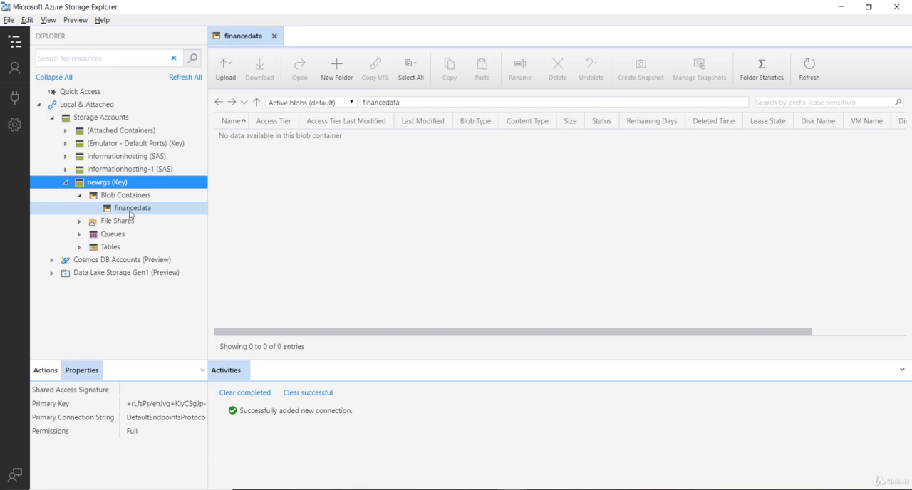
{"action": "right_click", "coordinate": [156, 194]}
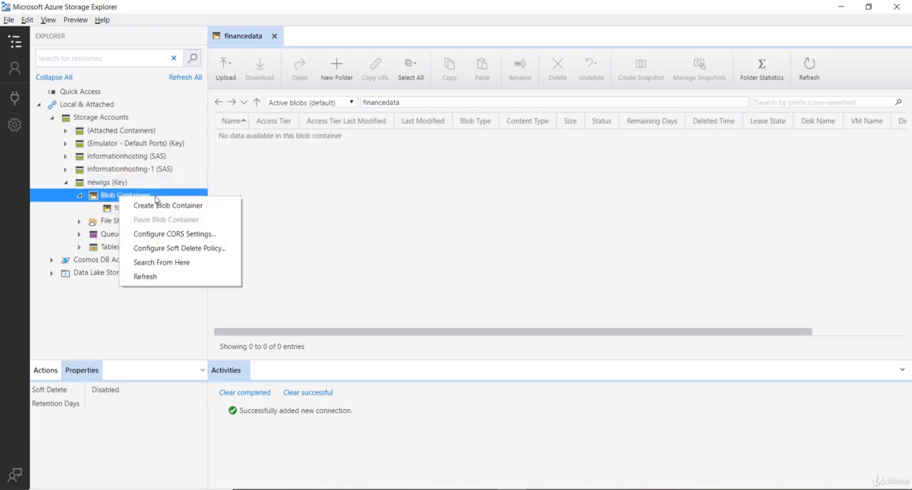
{"action": "left_click", "coordinate": [140, 206]}
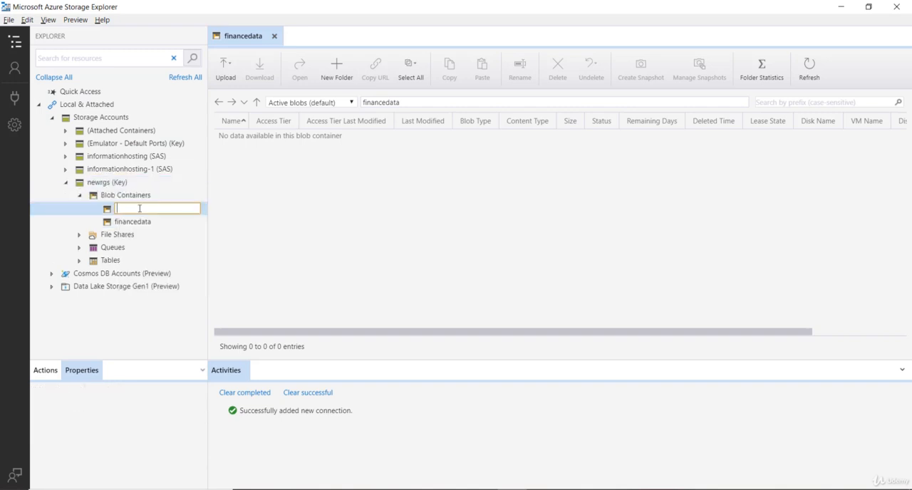
{"action": "type", "text": "hello"}
{"action": "key", "text": "Return"}
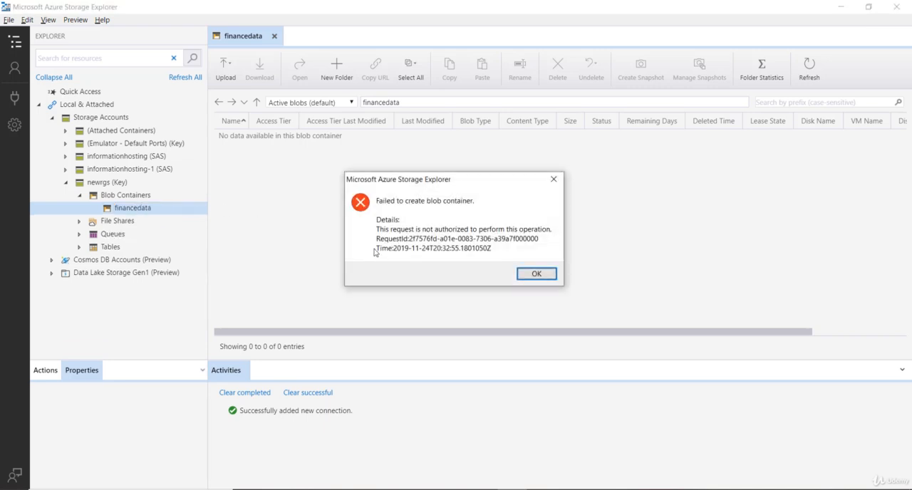
{"action": "left_click", "coordinate": [533, 274]}
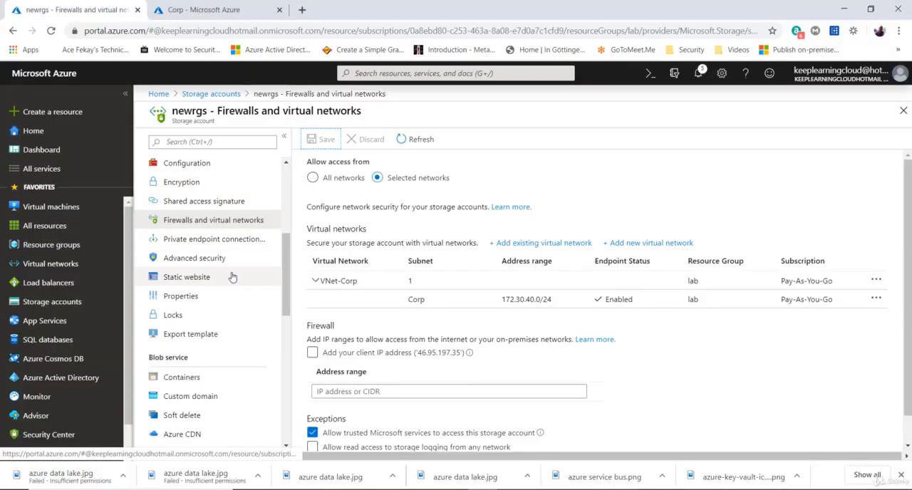
- In the Azure portal, open the financedata container of newrgs and examine whether its contents are accessible
{"action": "scroll", "coordinate": [230, 288], "scroll_direction": "down", "scroll_amount": 1}
{"action": "left_click", "coordinate": [181, 324]}
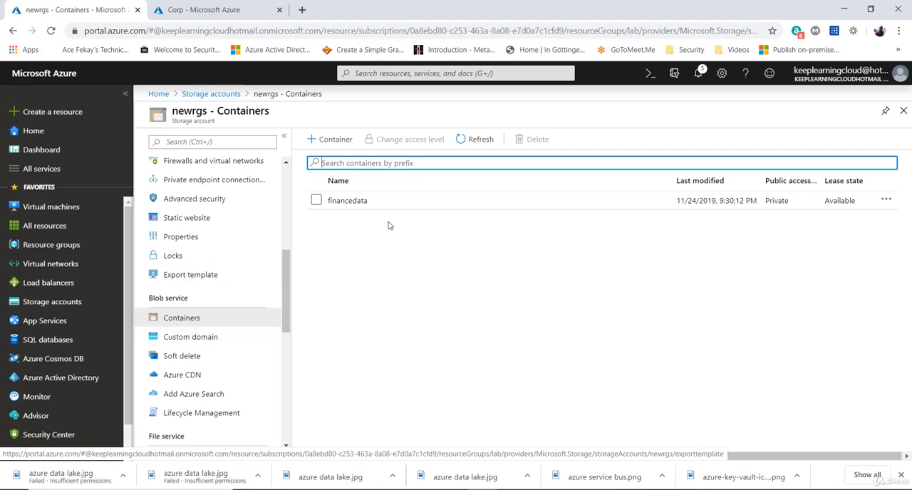
{"action": "left_click", "coordinate": [353, 205]}
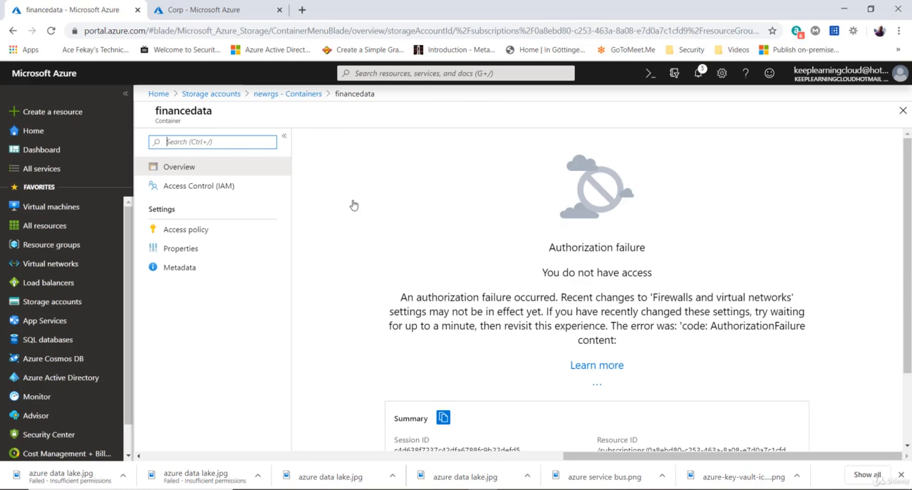
{"action": "left_click_drag", "start_coordinate": [541, 274], "coordinate": [782, 300]}
{"action": "left_click", "coordinate": [645, 293]}
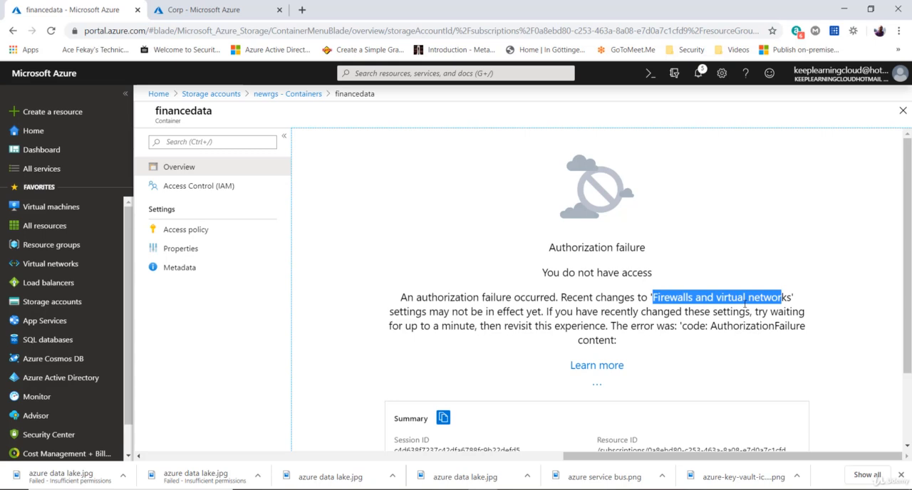